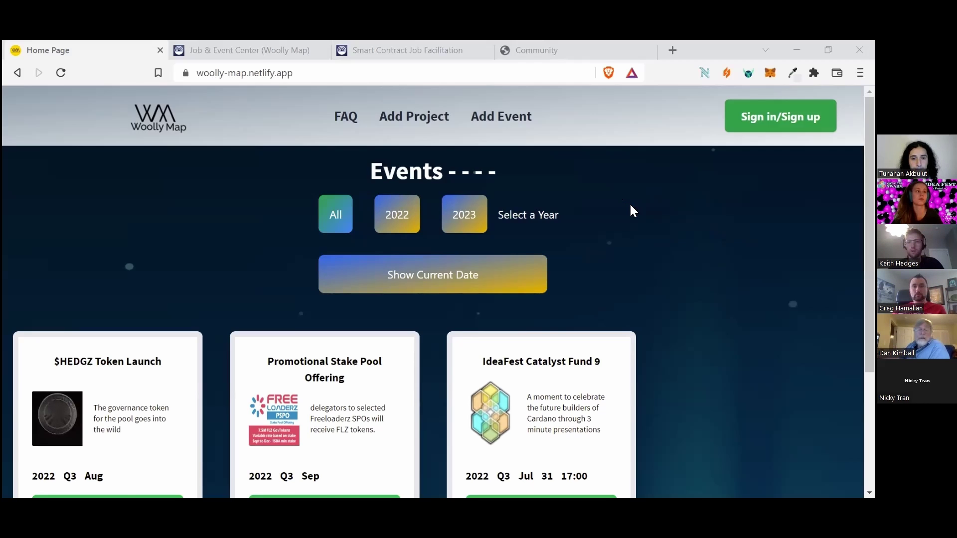
Sign in to Woolly Map with a Google account from the home page's Sign in/Sign up link.
scroll(652, 234, down, 1)
scroll(690, 229, down, 3)
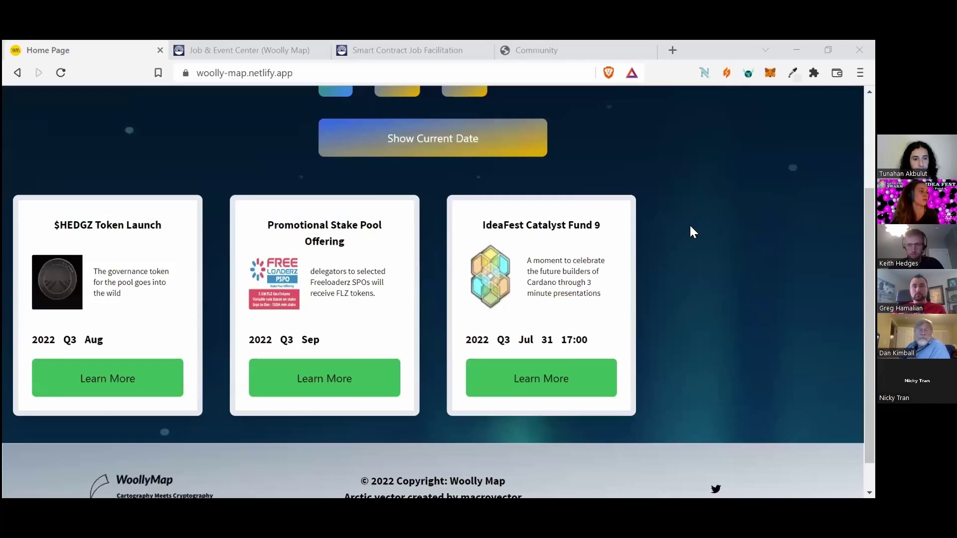
scroll(708, 200, up, 3)
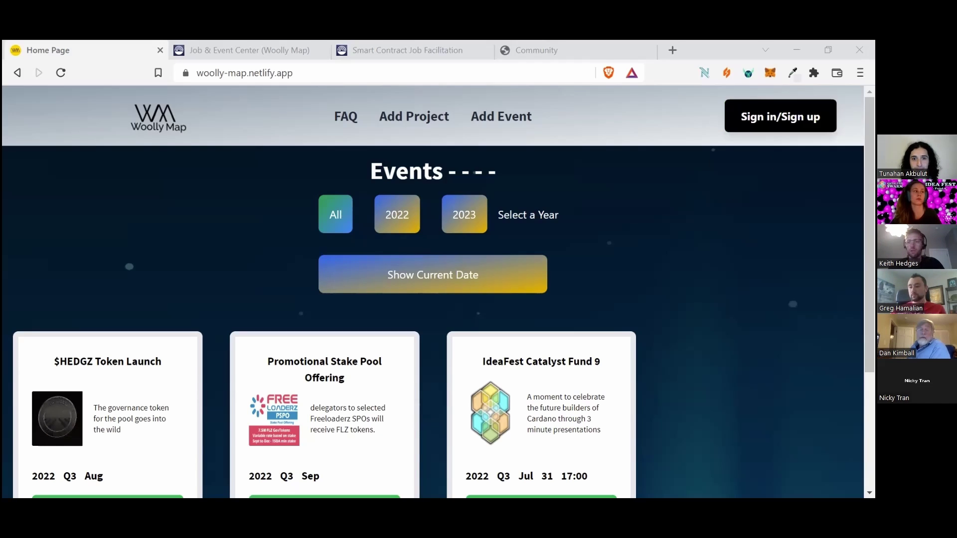
click(770, 131)
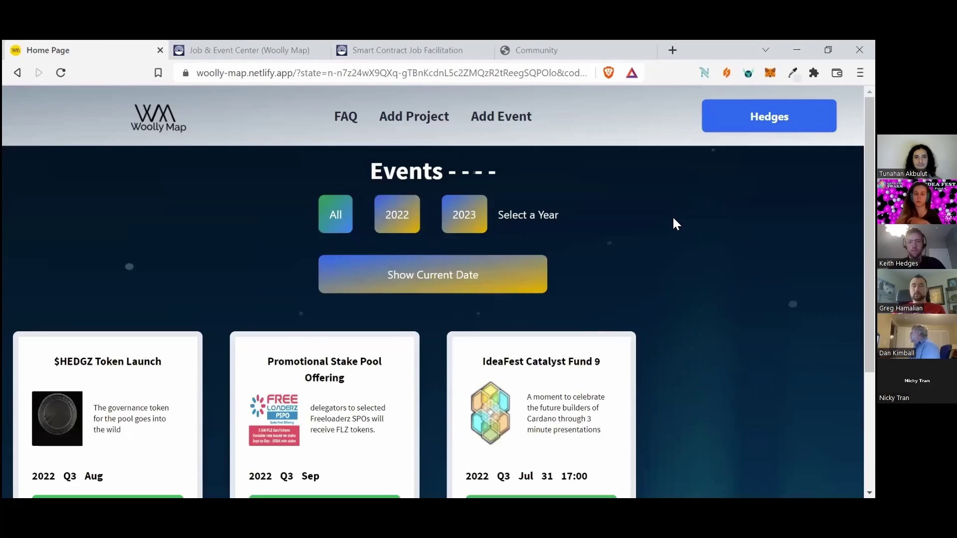
scroll(672, 216, down, 1)
scroll(595, 212, up, 1)
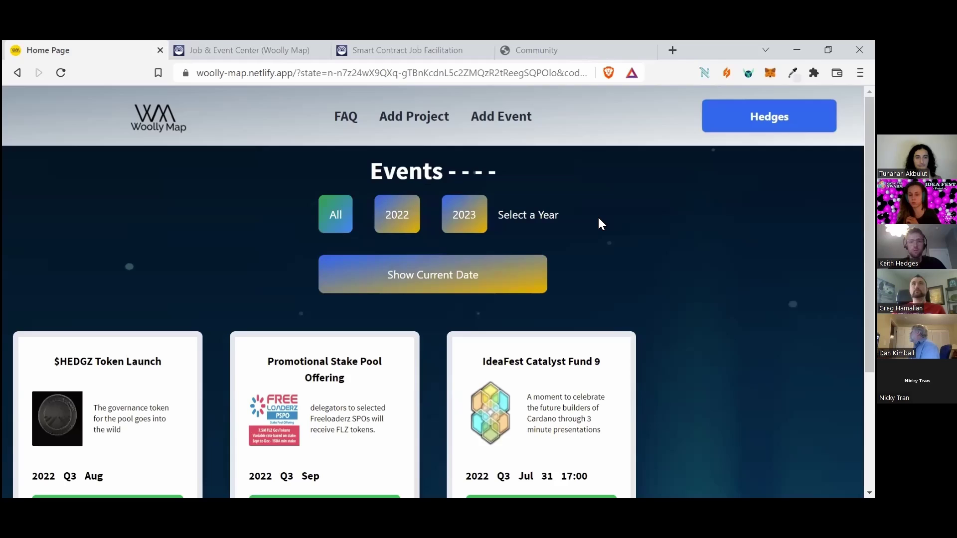
scroll(598, 216, down, 1)
scroll(450, 136, up, 1)
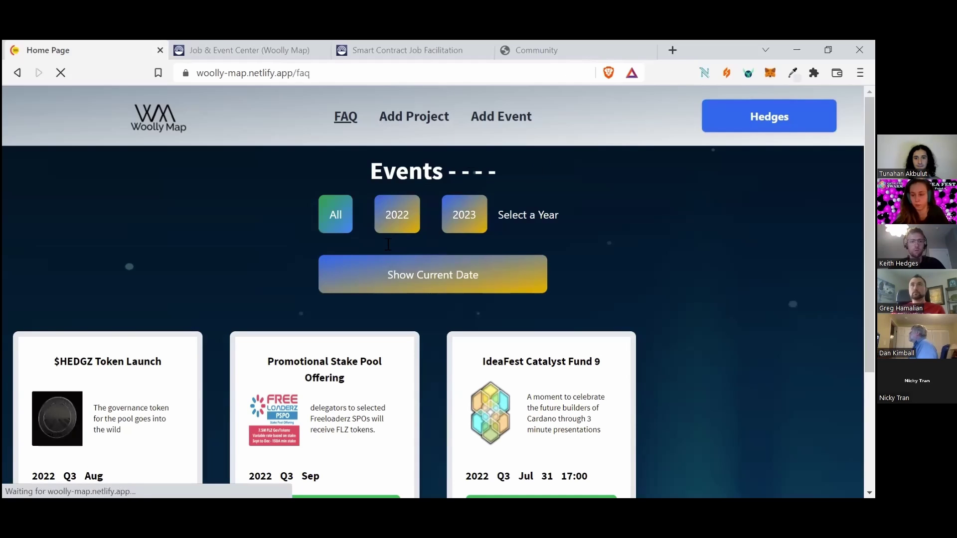
scroll(410, 229, down, 3)
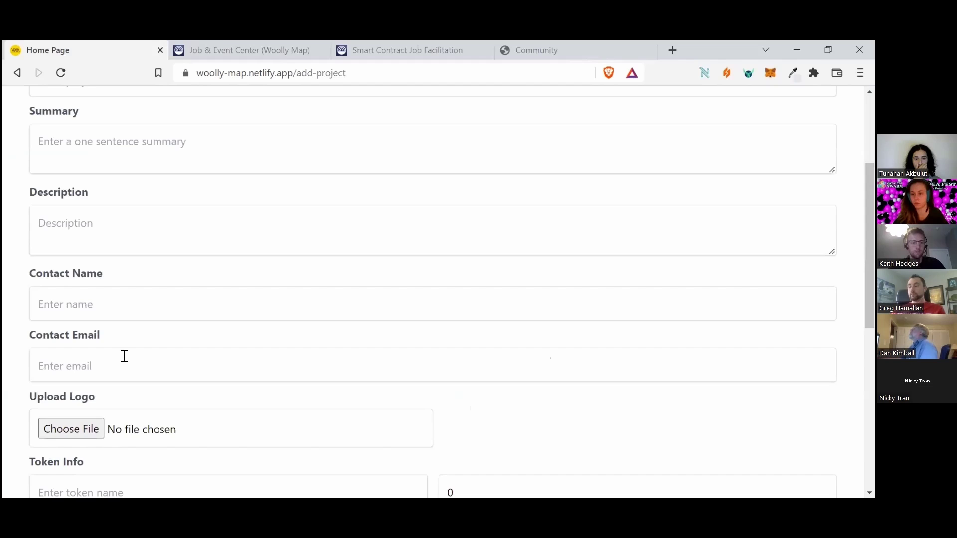
scroll(150, 374, down, 4)
scroll(164, 399, down, 3)
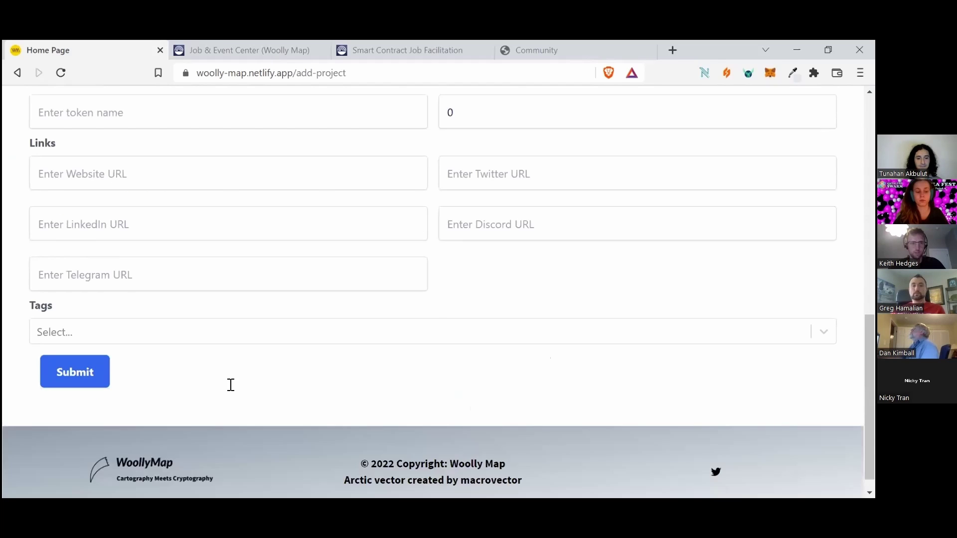
scroll(393, 254, up, 3)
scroll(493, 122, up, 6)
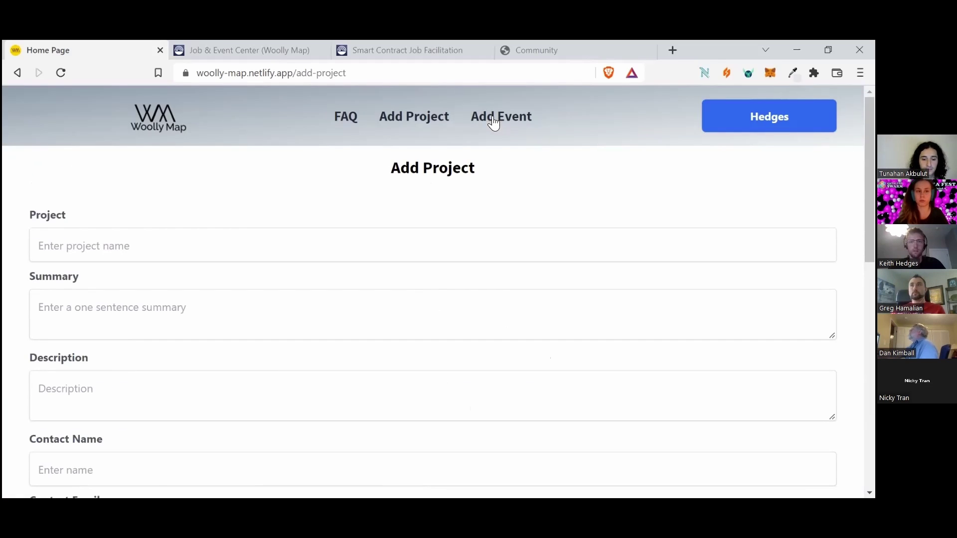
click(494, 122)
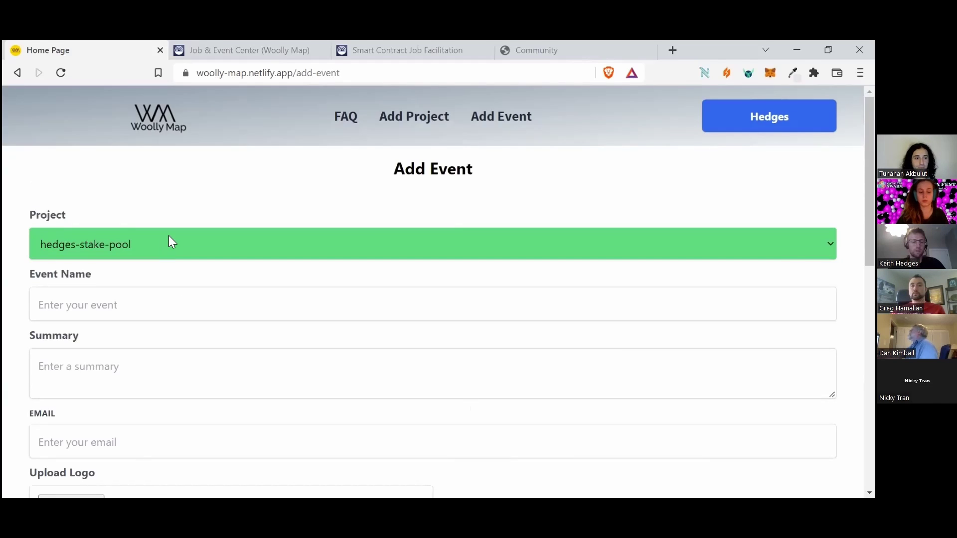
click(172, 242)
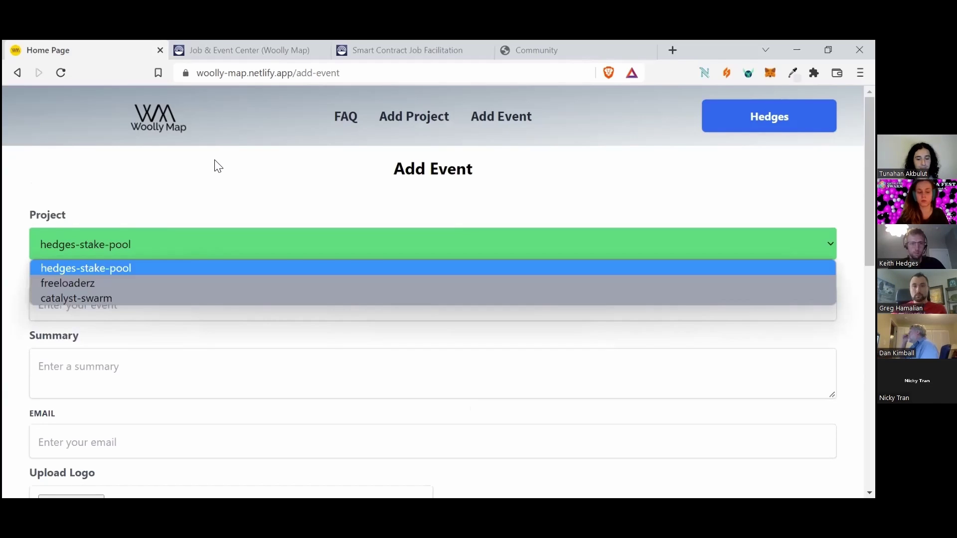
click(215, 165)
click(175, 128)
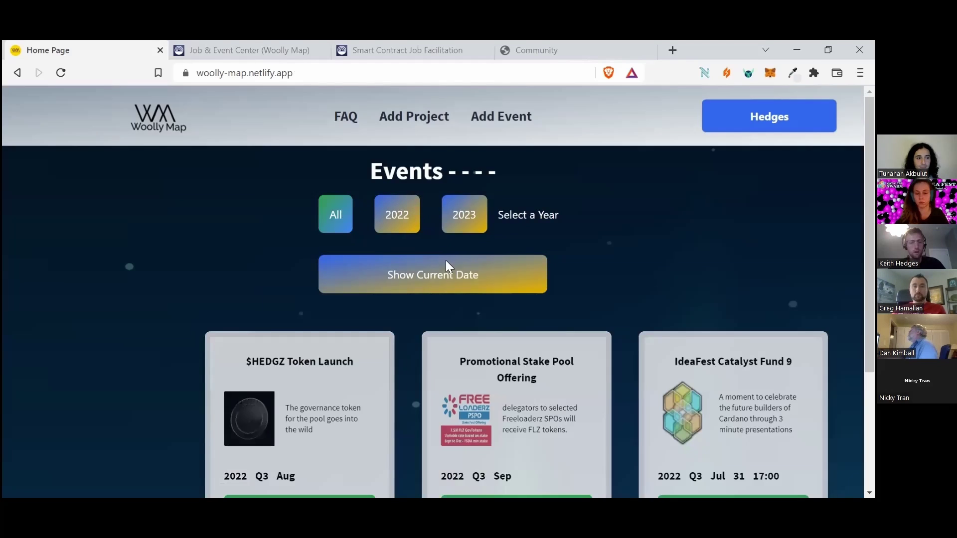
Filter the events list to show only 2022 events.
scroll(543, 284, down, 4)
scroll(405, 233, up, 4)
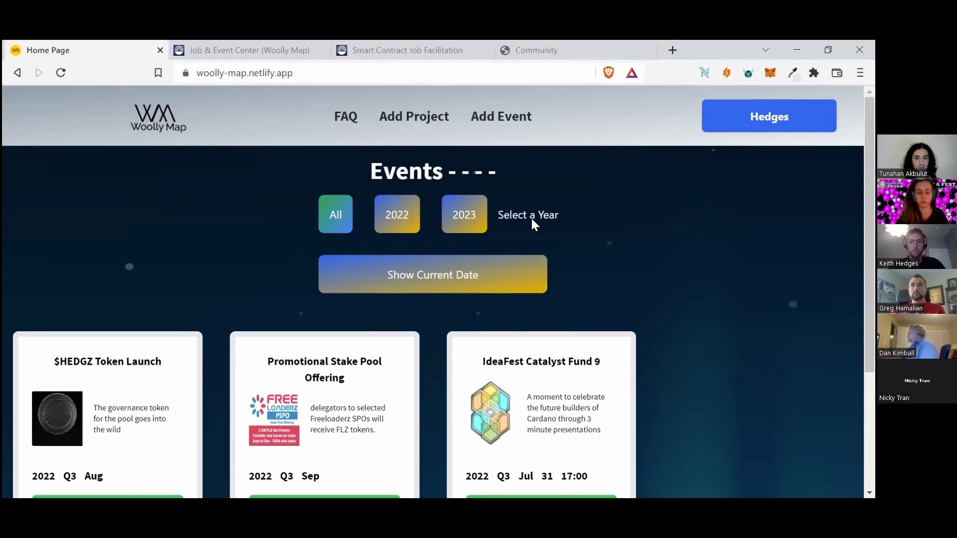
click(403, 225)
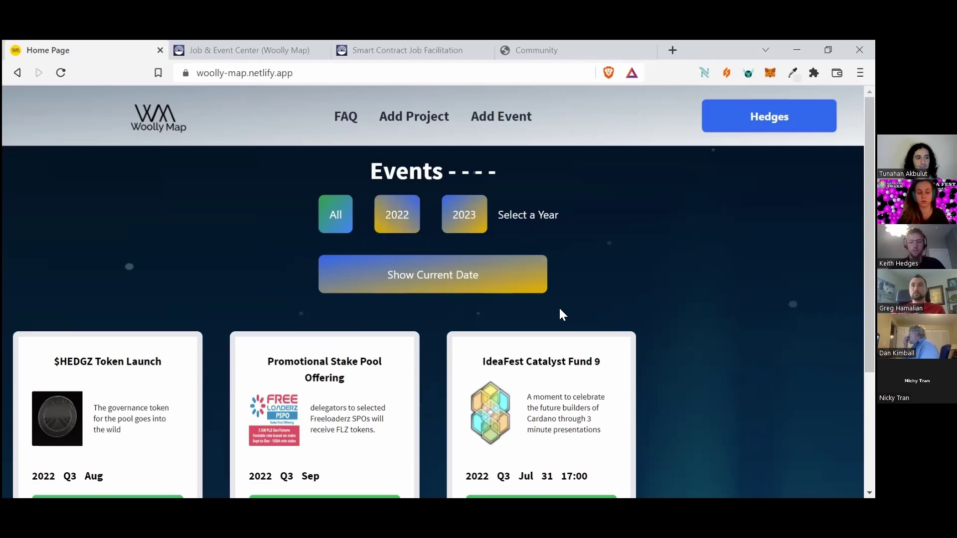
scroll(648, 299, down, 1)
scroll(674, 284, down, 1)
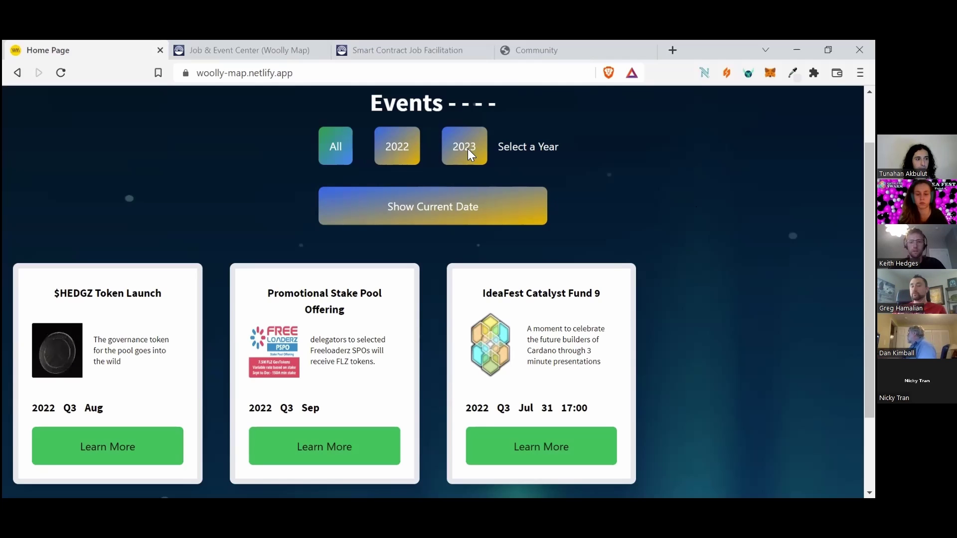
click(469, 207)
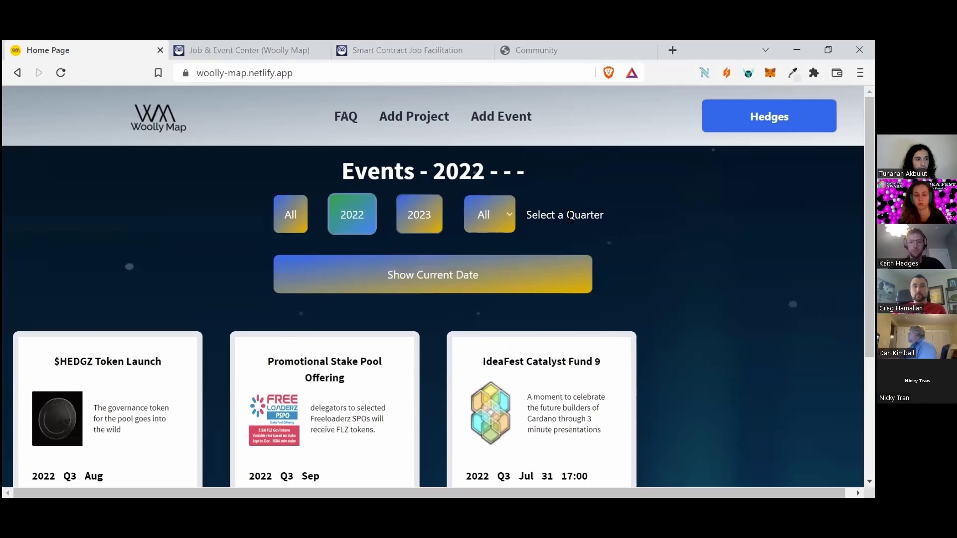
Narrow the 2022 events to the current date, leaving the IdeaFest Catalyst Fund 9 card.
scroll(570, 215, down, 2)
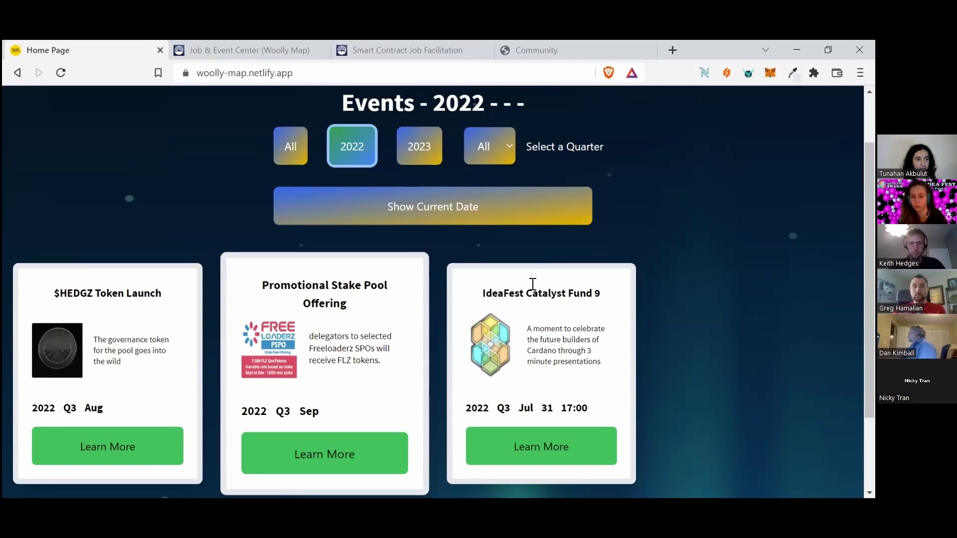
click(459, 213)
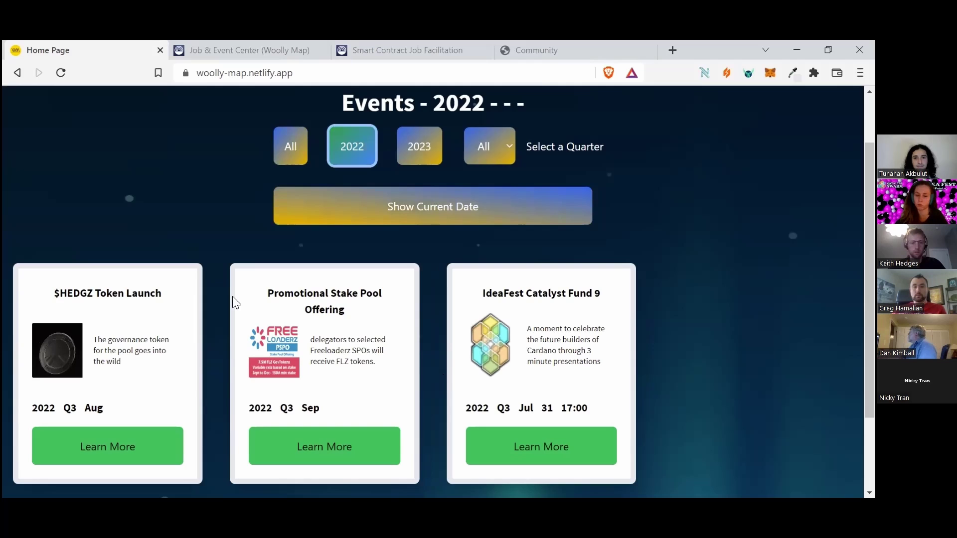
scroll(299, 270, down, 2)
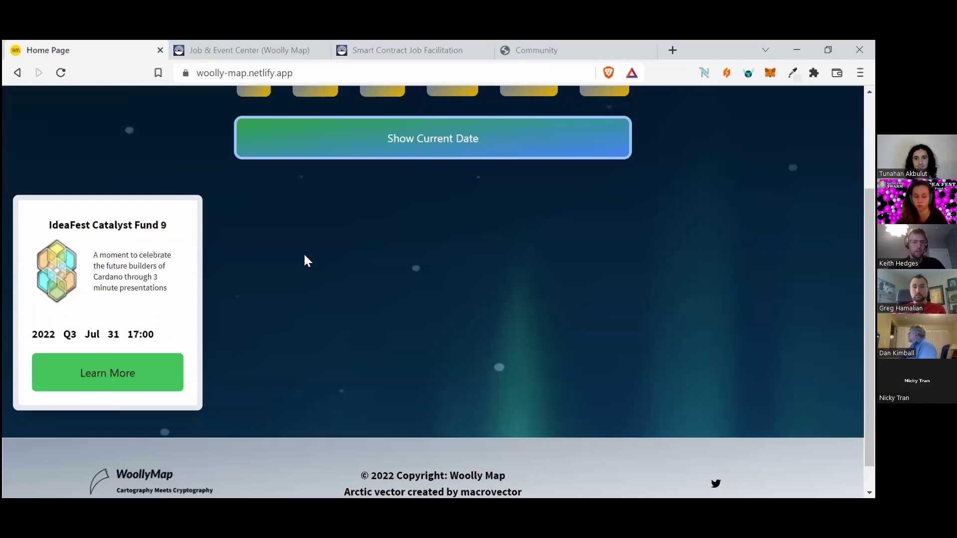
Review the IdeaFest event's info page, then go to its catalyst-swarm project page.
click(98, 376)
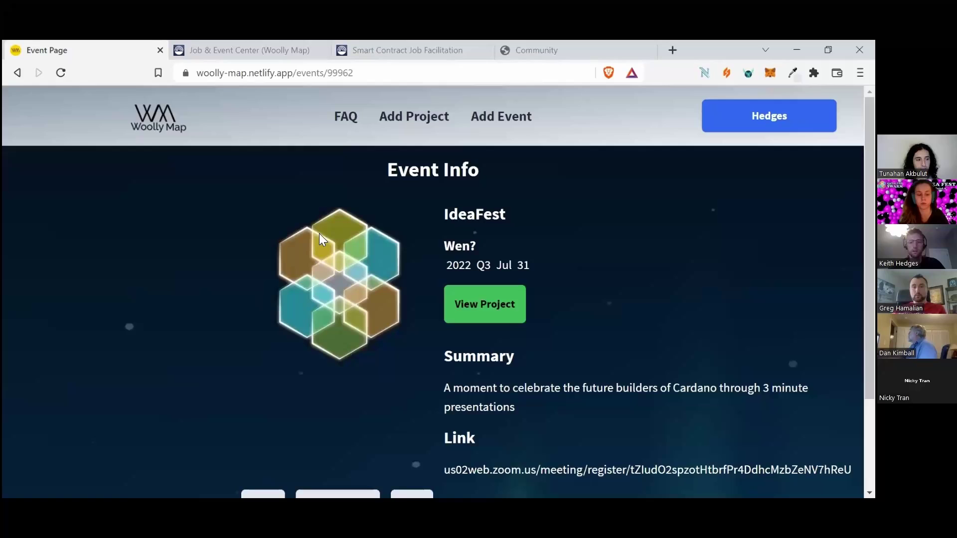
scroll(381, 235, down, 2)
scroll(602, 289, up, 2)
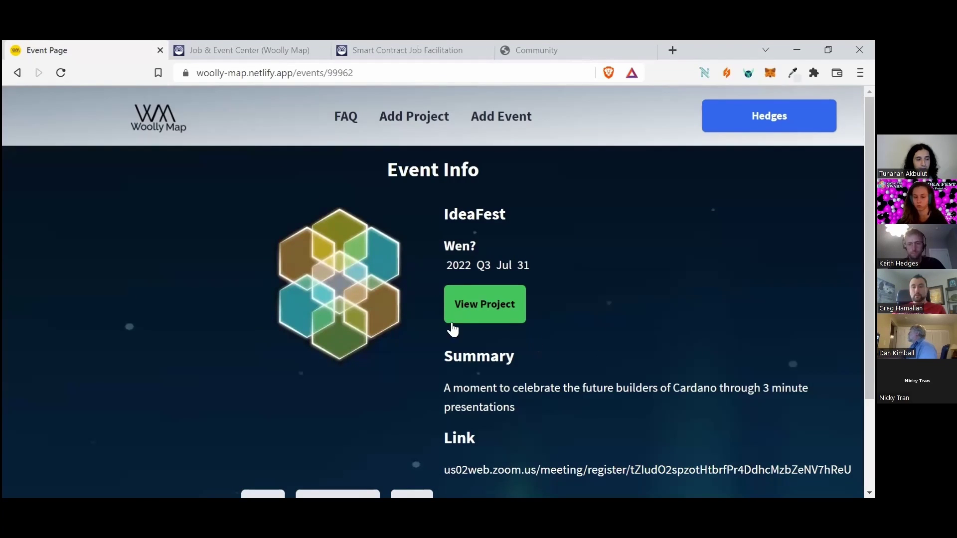
scroll(499, 404, down, 2)
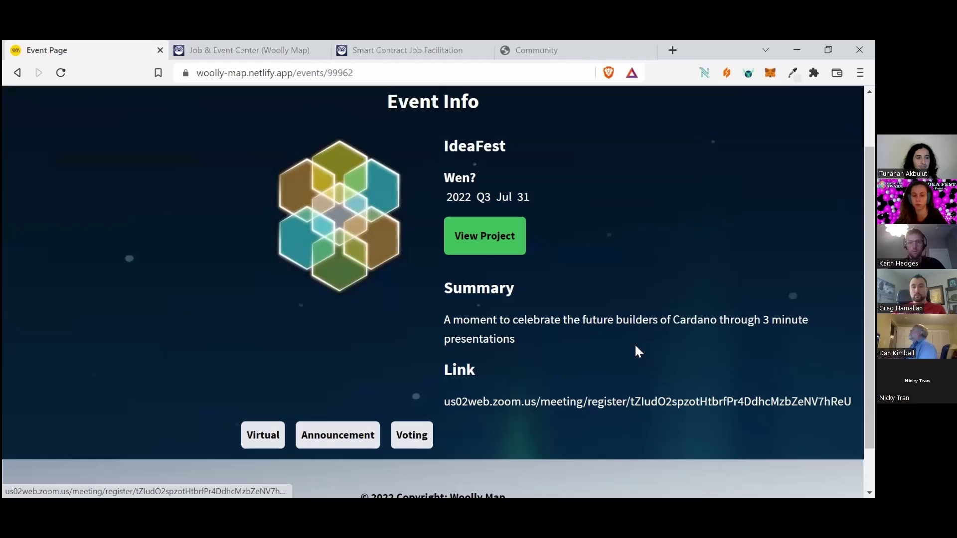
scroll(634, 349, up, 2)
scroll(265, 425, down, 2)
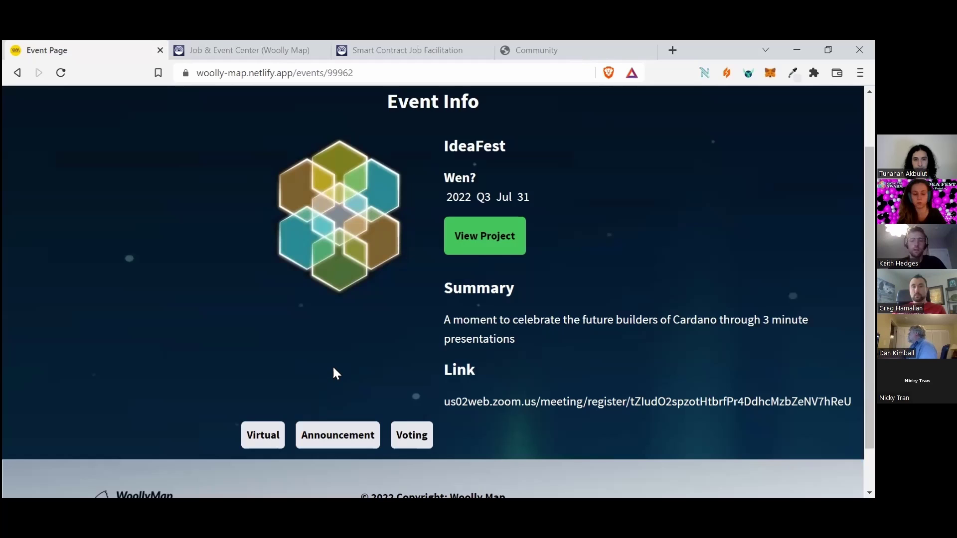
scroll(328, 370, up, 1)
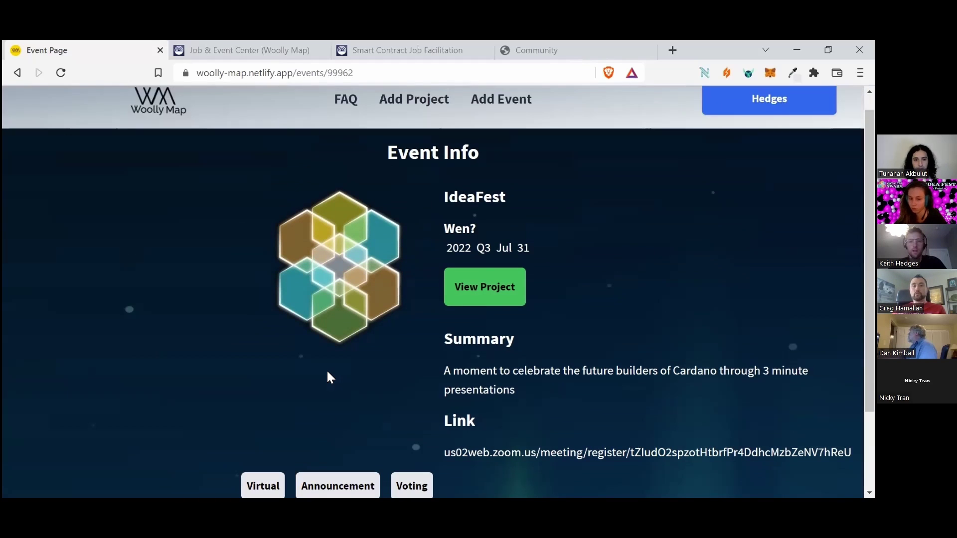
scroll(327, 370, up, 1)
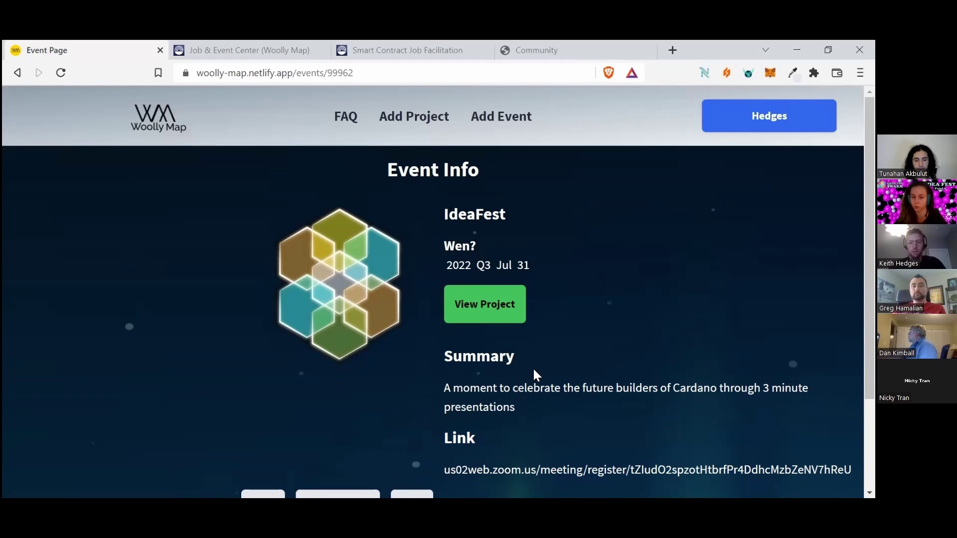
click(473, 304)
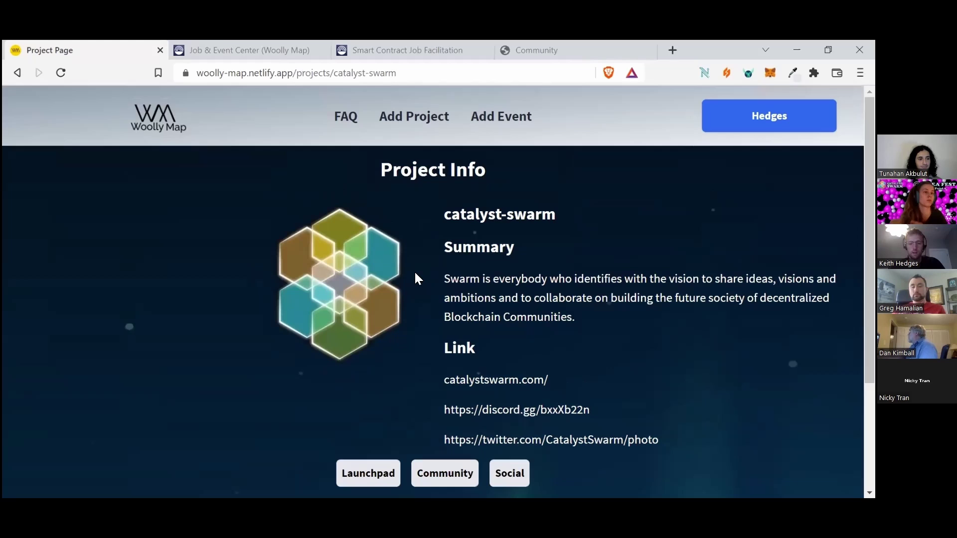
Open the catalyst-swarm Claim This Project form asking for name, role, email and social handle.
scroll(414, 274, down, 1)
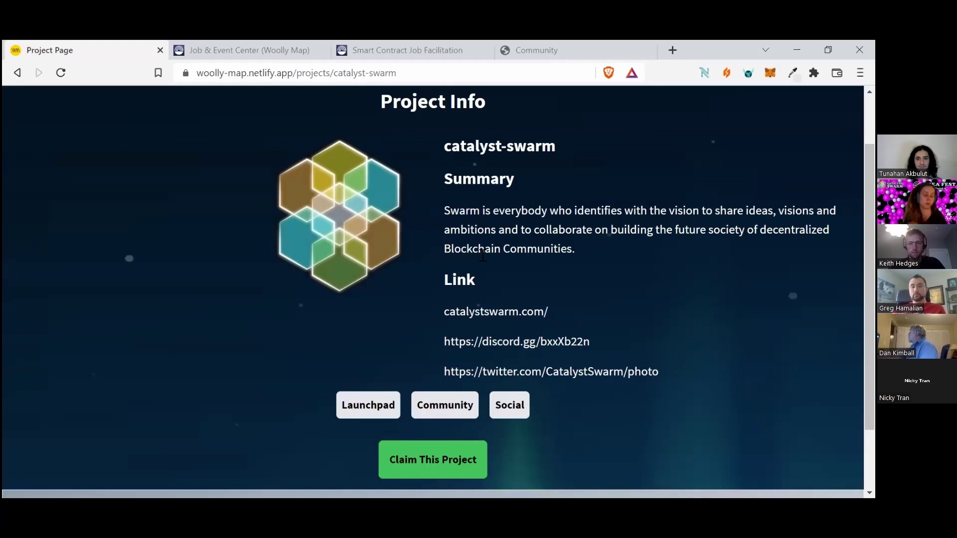
key(Tab)
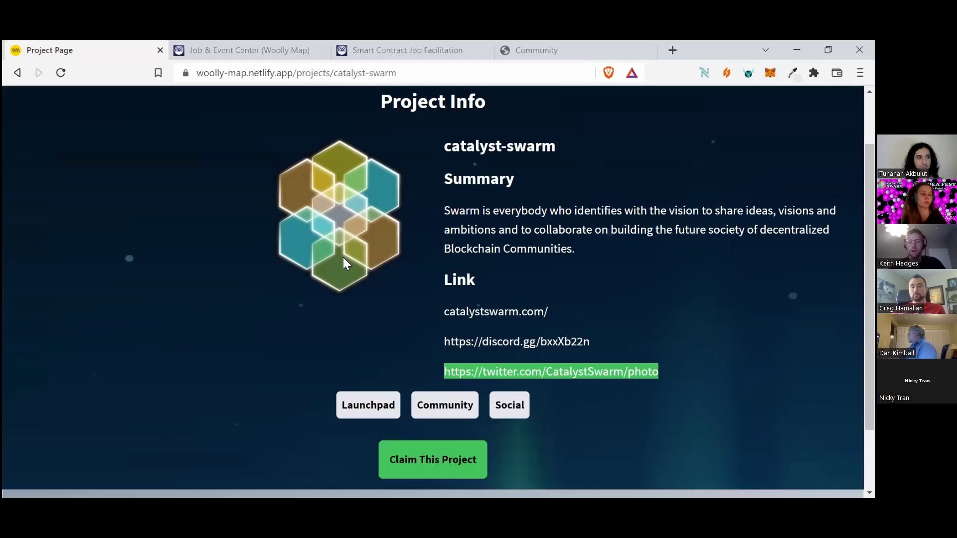
scroll(342, 257, up, 1)
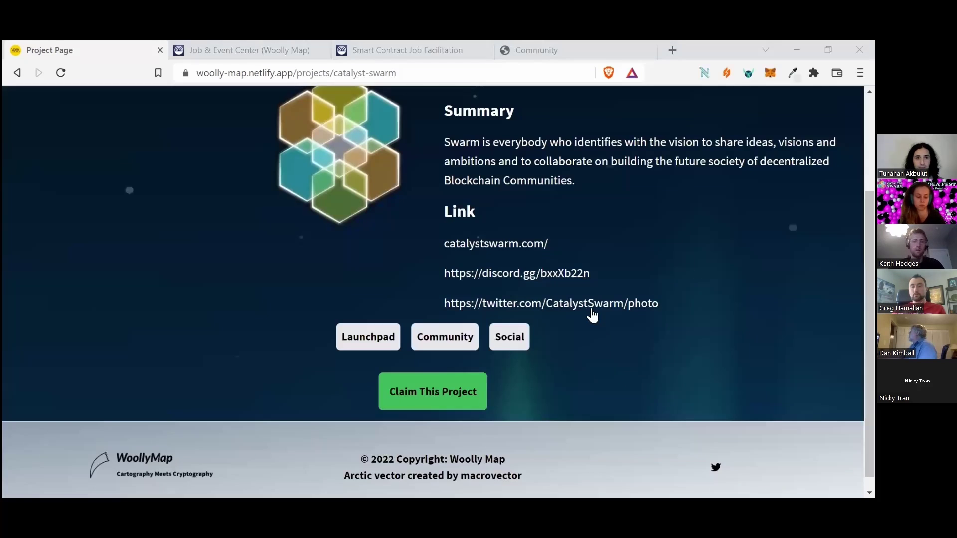
scroll(592, 315, up, 2)
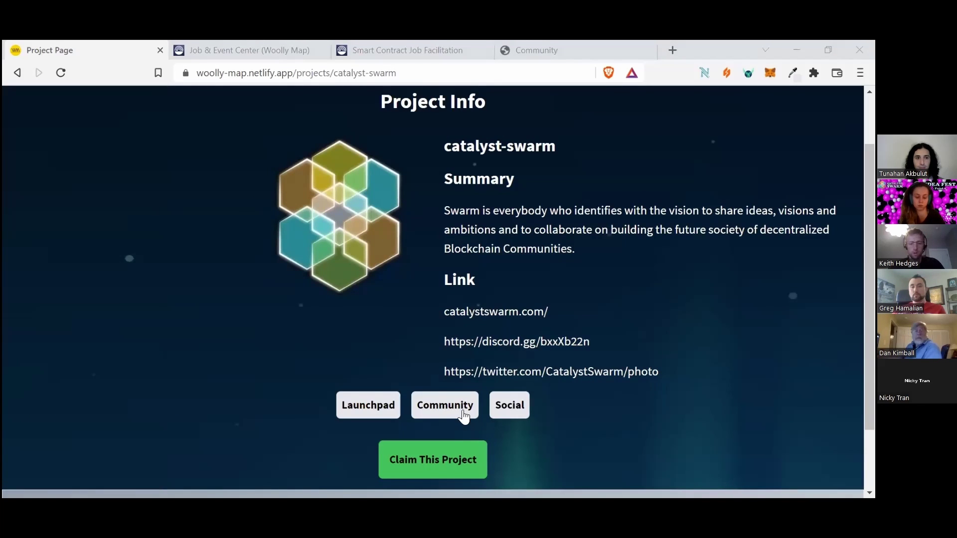
scroll(451, 411, down, 2)
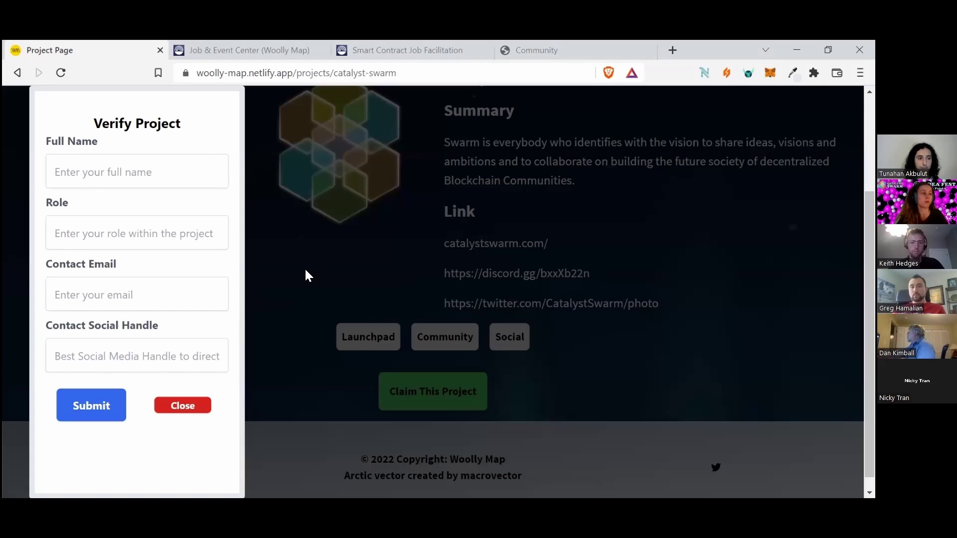
Close the Verify Project form unsubmitted and return to the top of the catalyst-swarm page.
scroll(309, 269, up, 2)
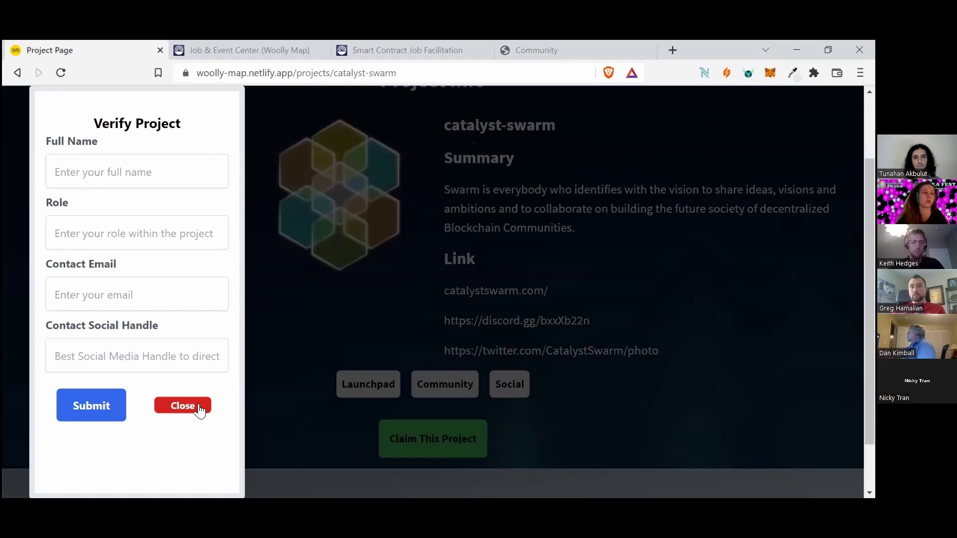
scroll(219, 389, up, 1)
click(522, 300)
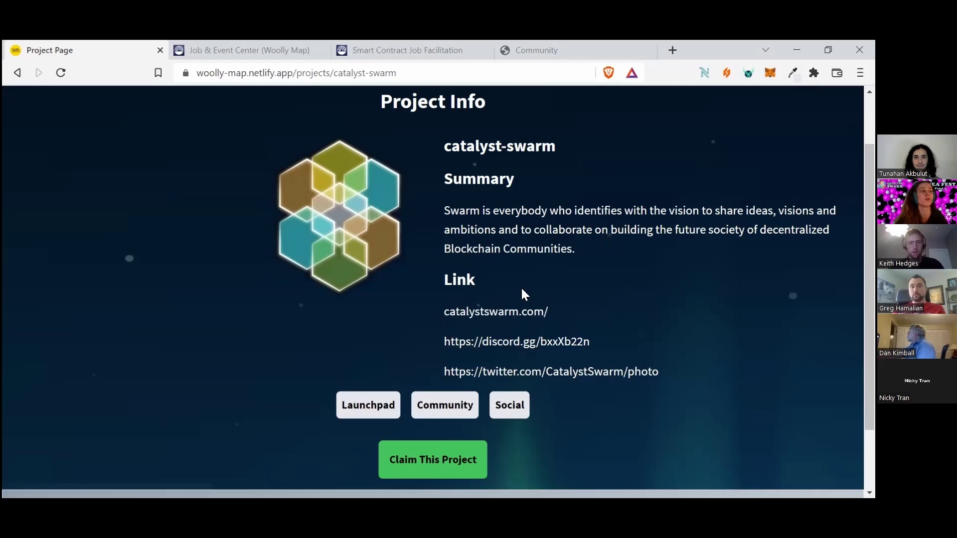
scroll(524, 294, up, 2)
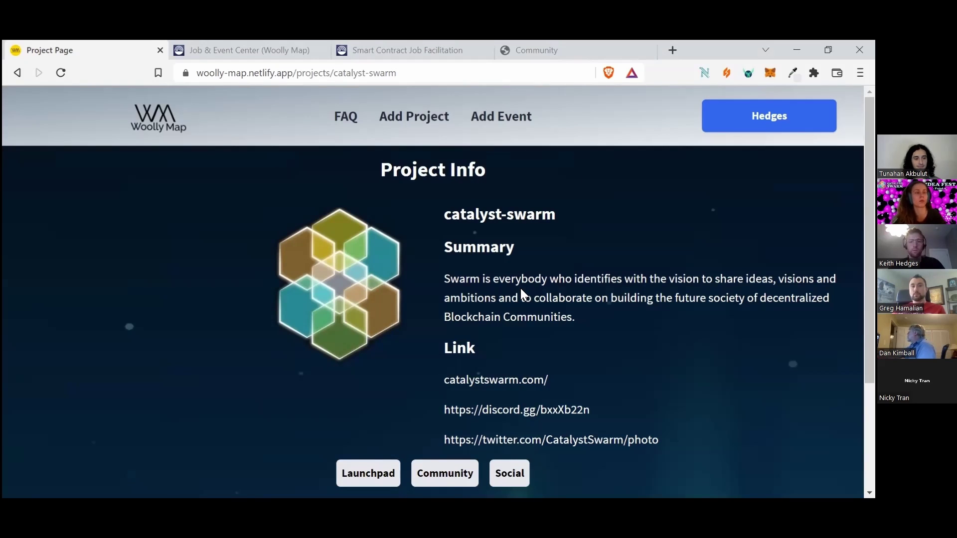